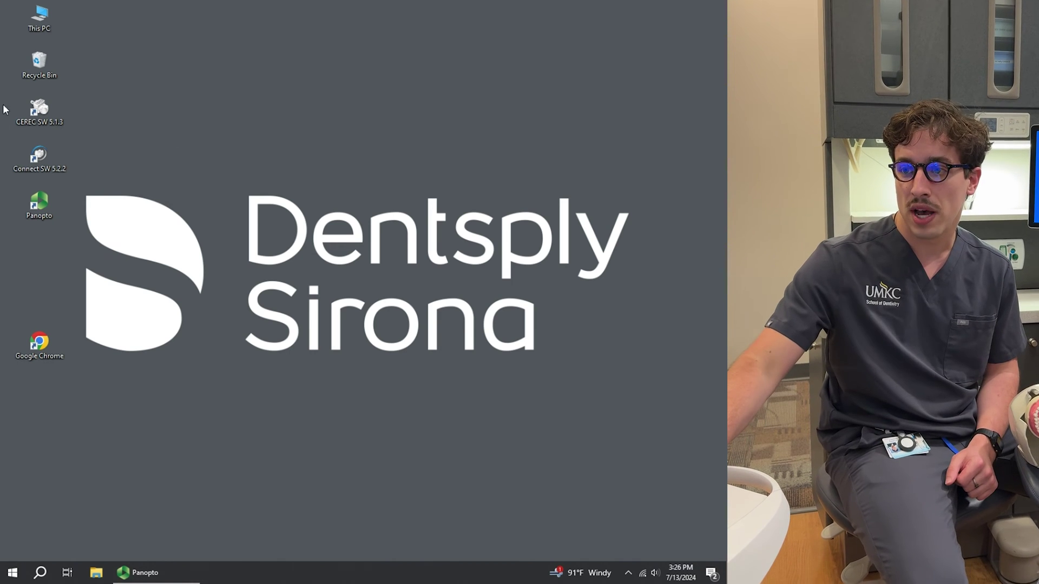
Step: Launch CEREC SW 5.1.3 and bring up a blank New Patient registration form
double_click(39, 111)
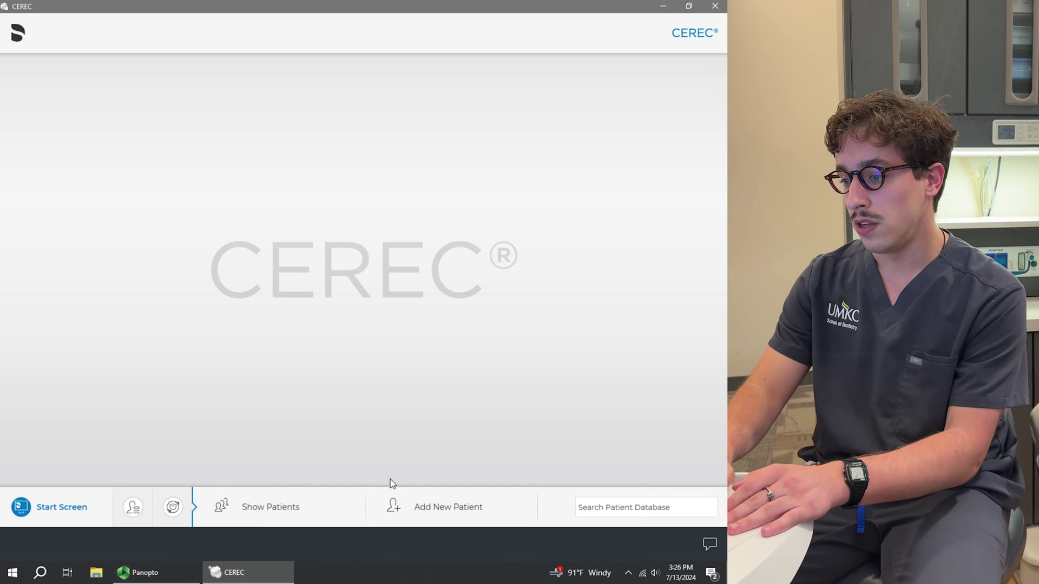
left_click(413, 502)
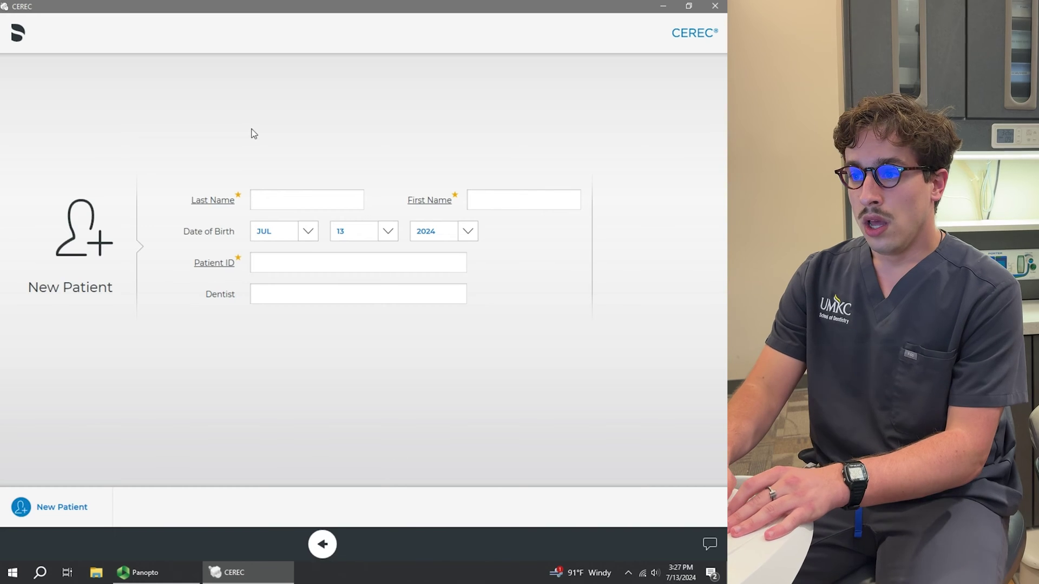
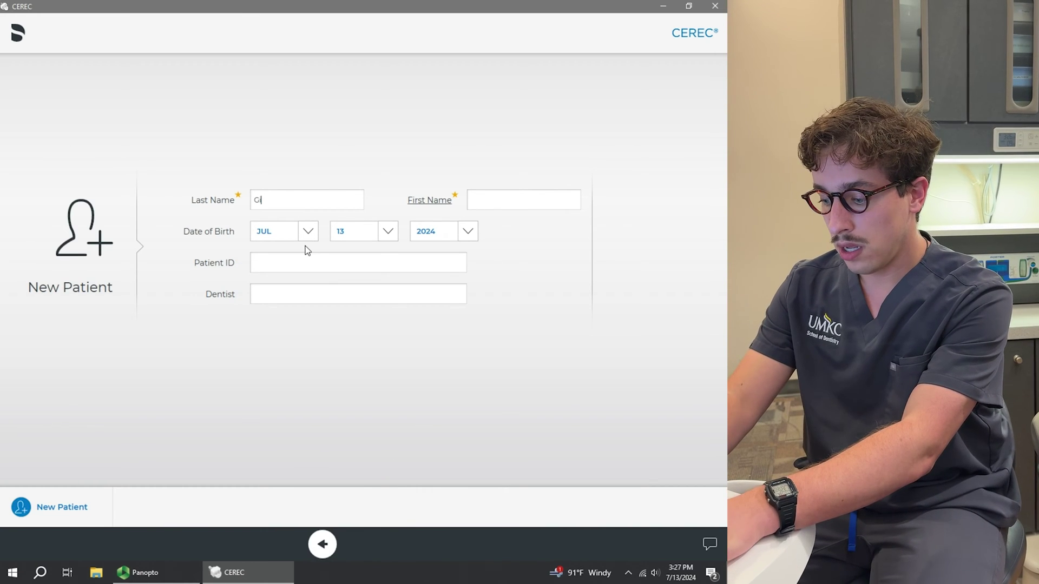
Step: Enter the patient's last name and first name, and the dentist's initials
key("Tab")
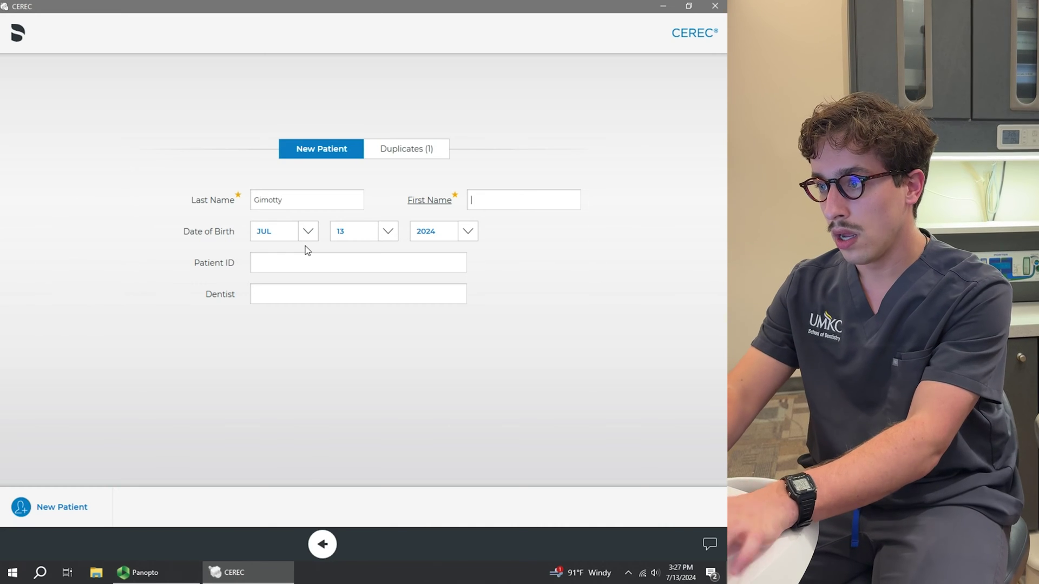
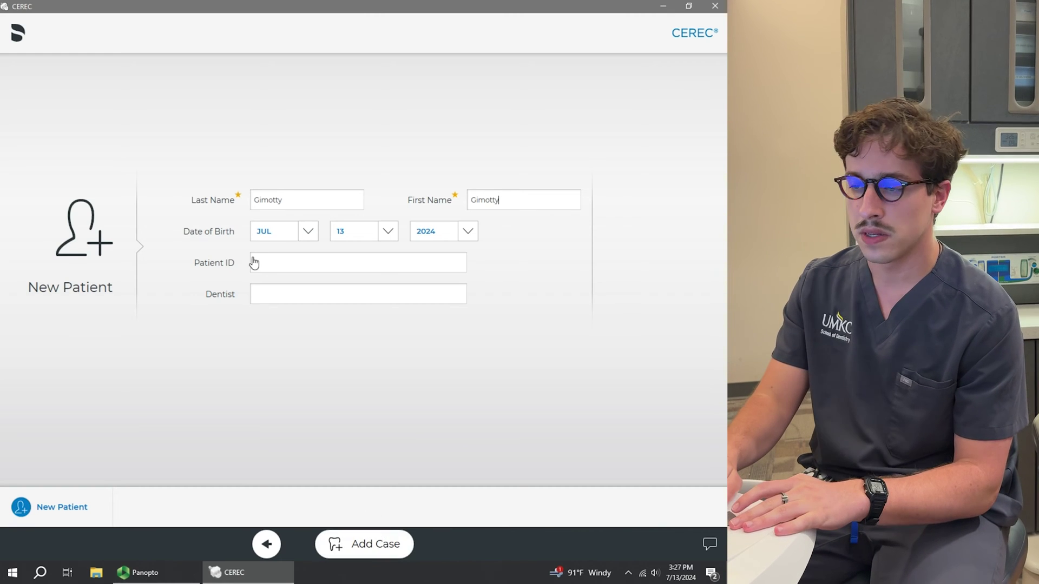
left_click(301, 299)
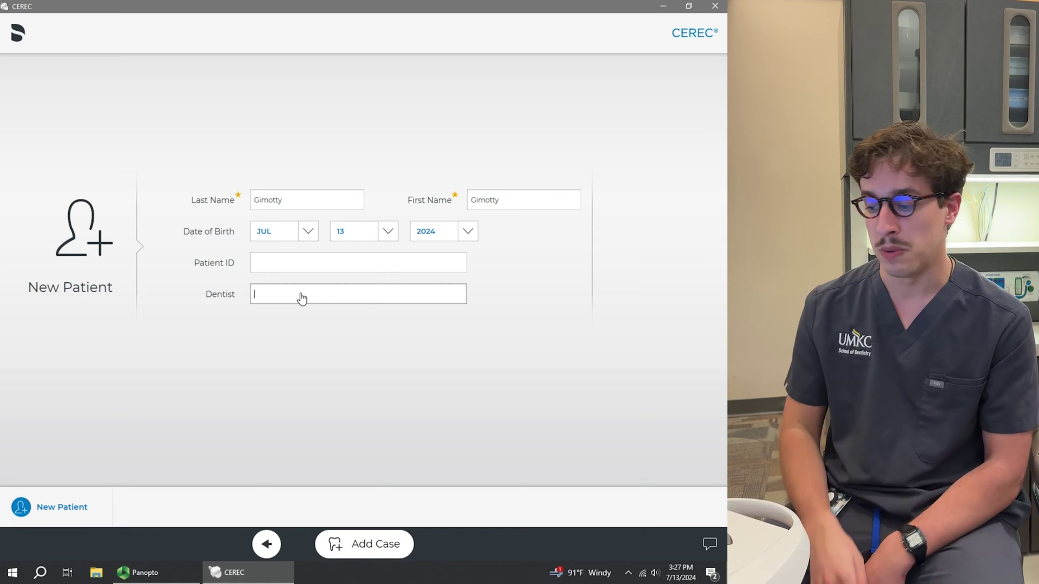
type("mg3")
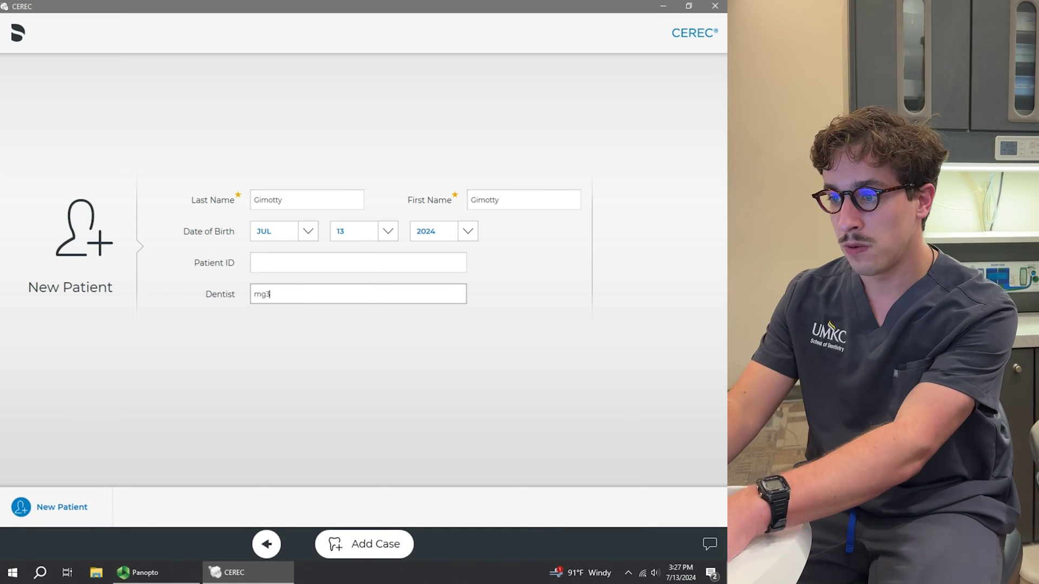
left_click(380, 548)
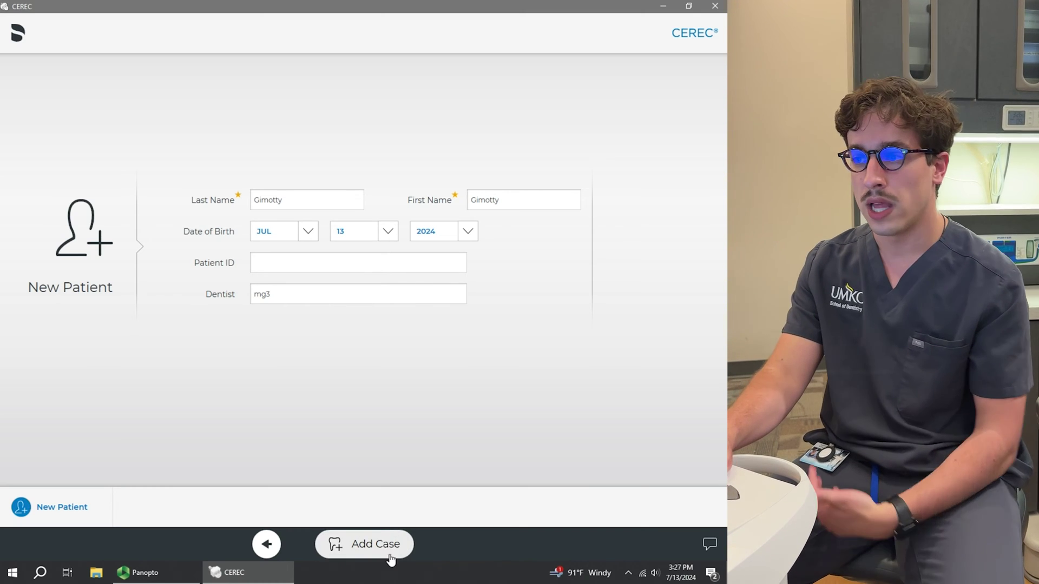
Step: Correct the patient's misspelled first name and create a new case
double_click(492, 203)
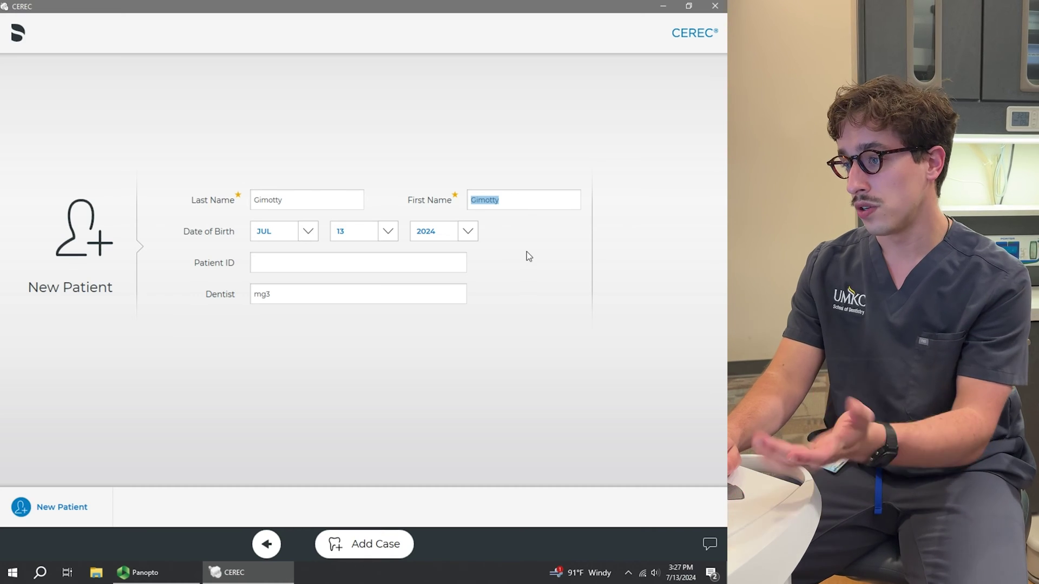
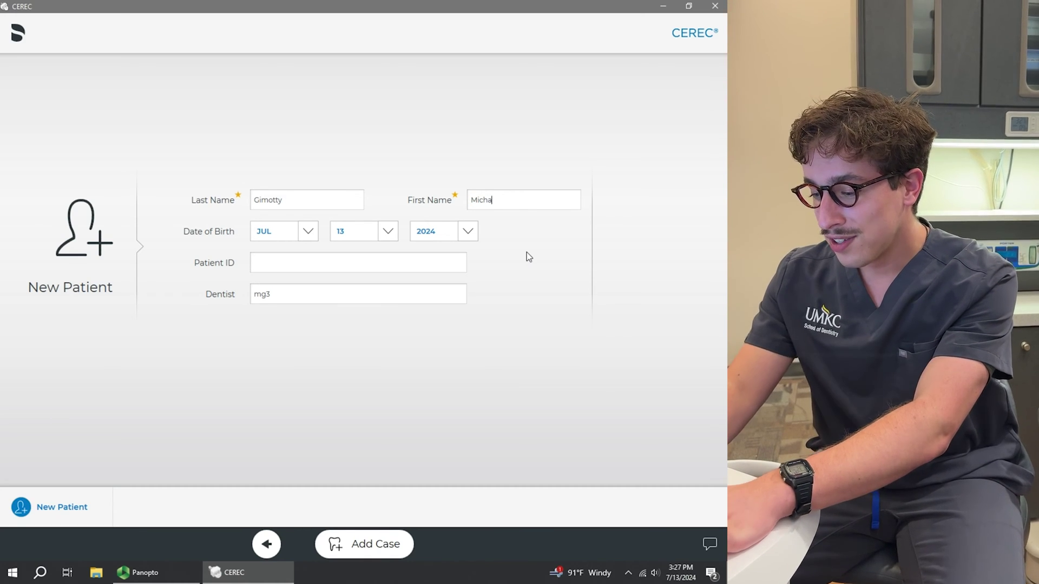
left_click(361, 555)
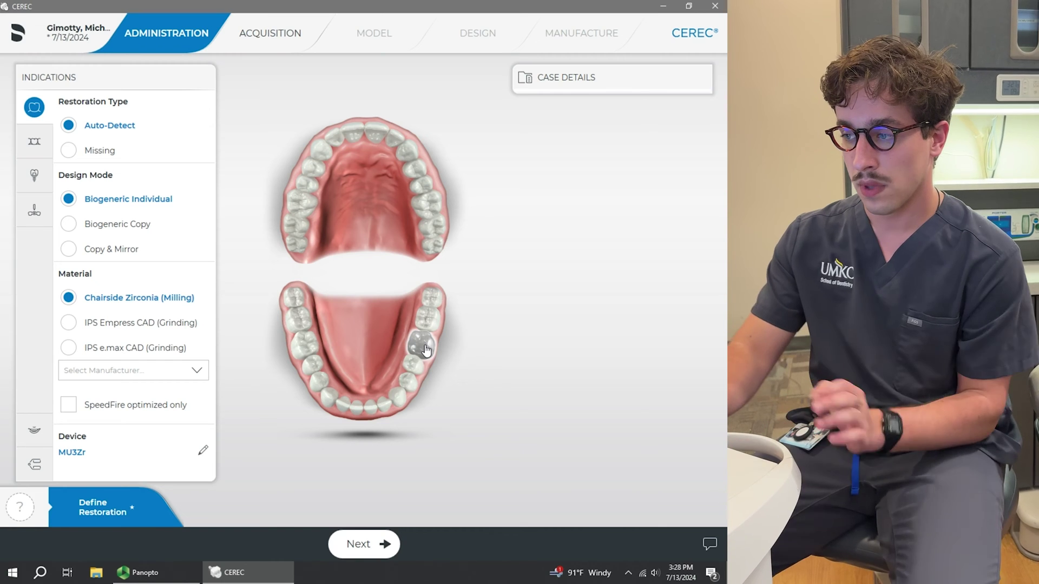
Step: Add lower tooth 19 as Biogeneric Individual in 3M Chairside Zirconia (Milling) on MU3Zr
left_click(426, 350)
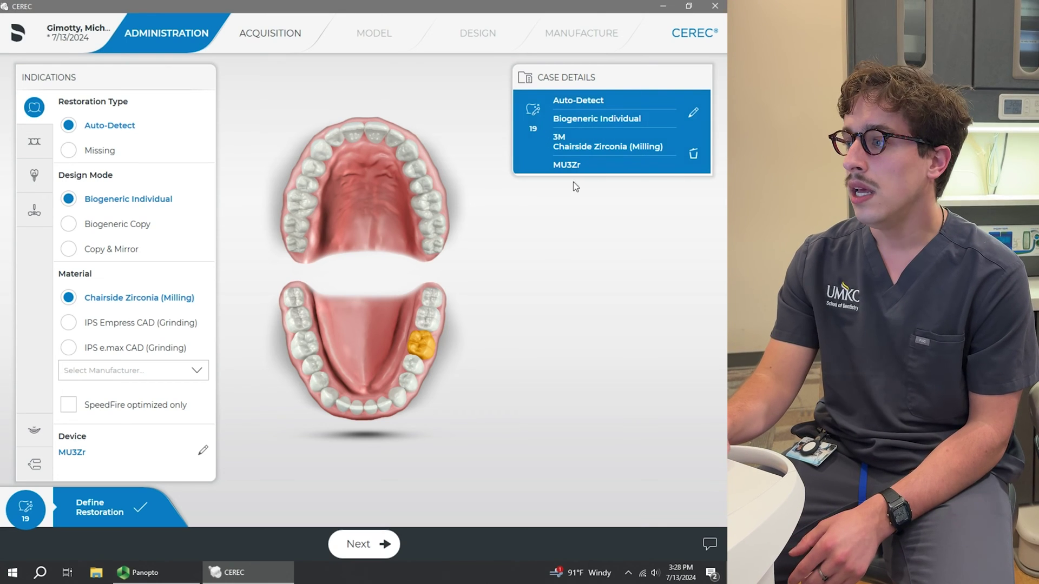
left_click(693, 115)
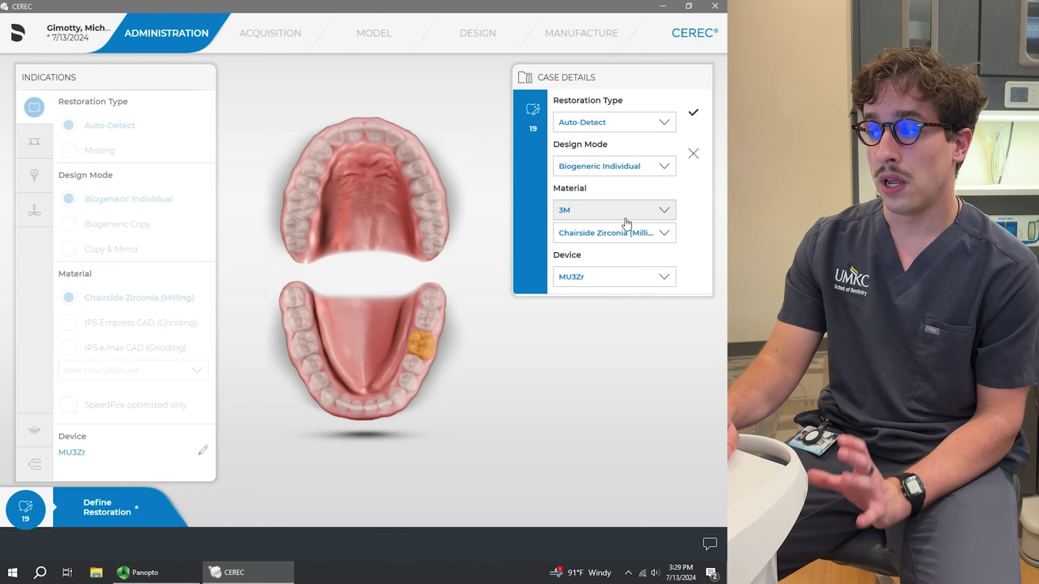
Step: Keep 3M as manufacturer with Chairside Zirconia (Milling) as tooth 19's material
left_click(626, 222)
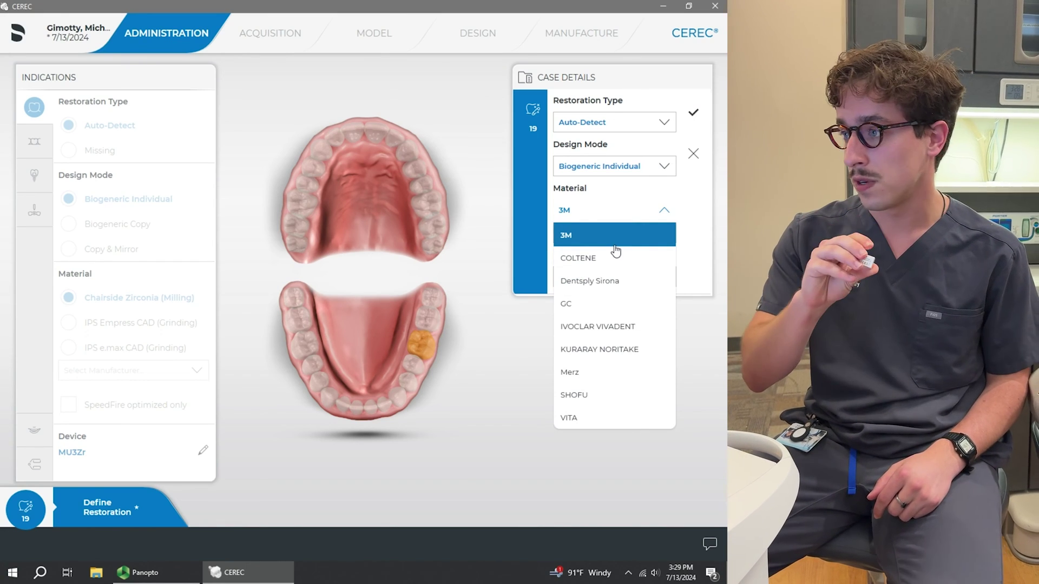
left_click(615, 244)
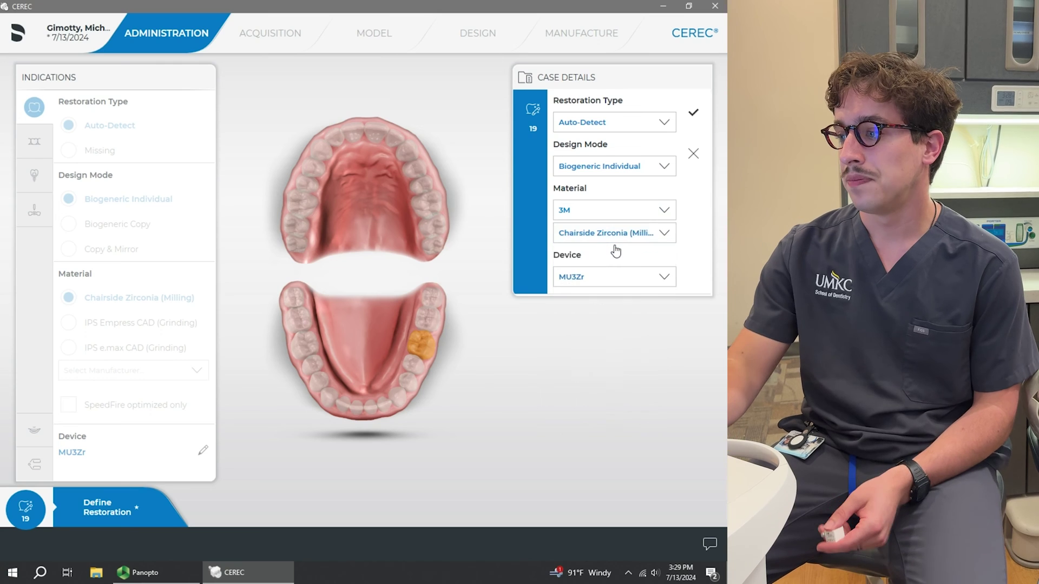
left_click(611, 234)
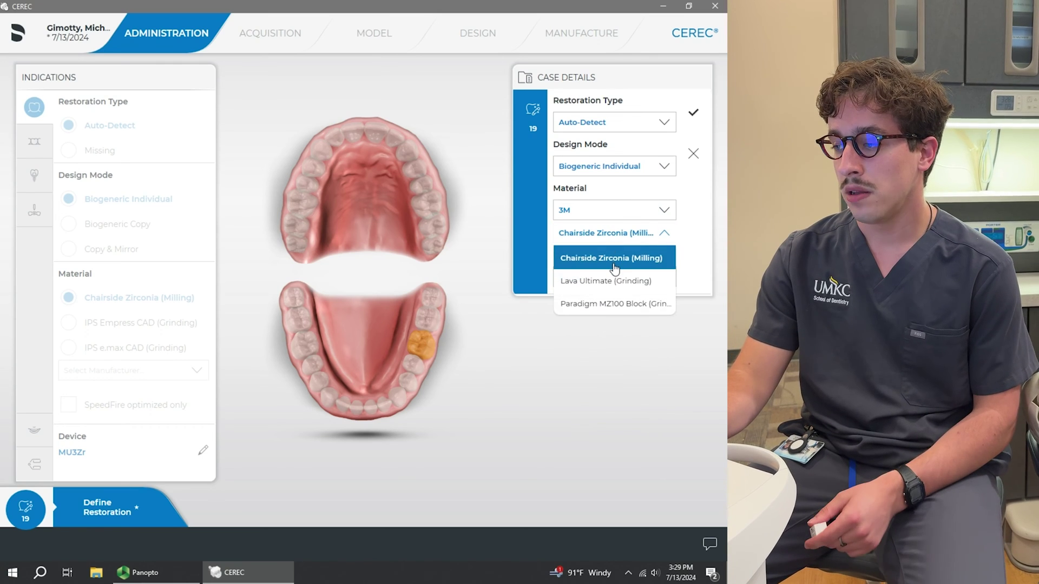
left_click(615, 259)
Step: Switch the manufacturer to IVOCLAR VIVADENT with IPS e.max CAD (Grinding) as material
left_click(610, 215)
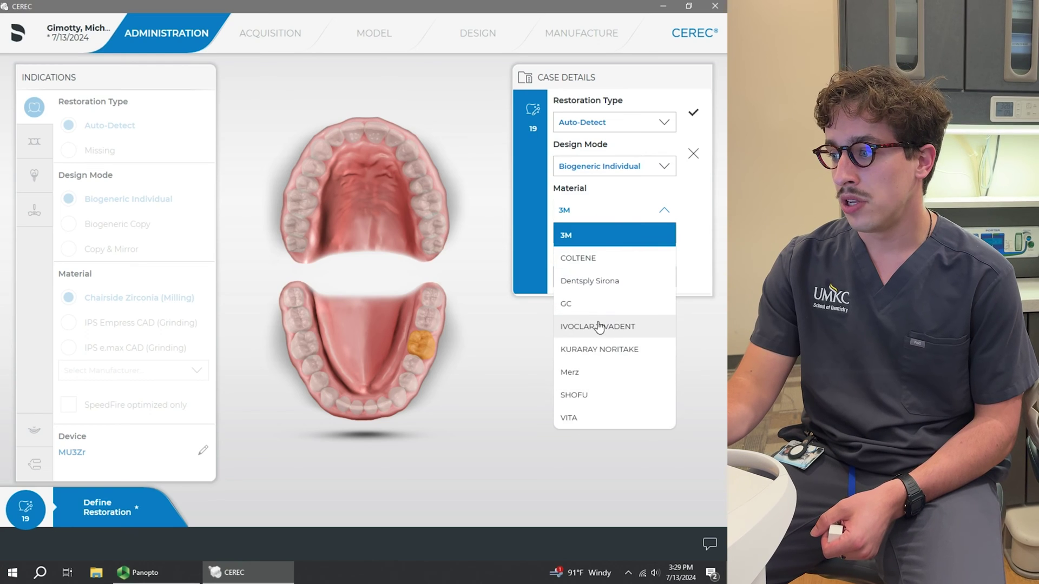
left_click(602, 327)
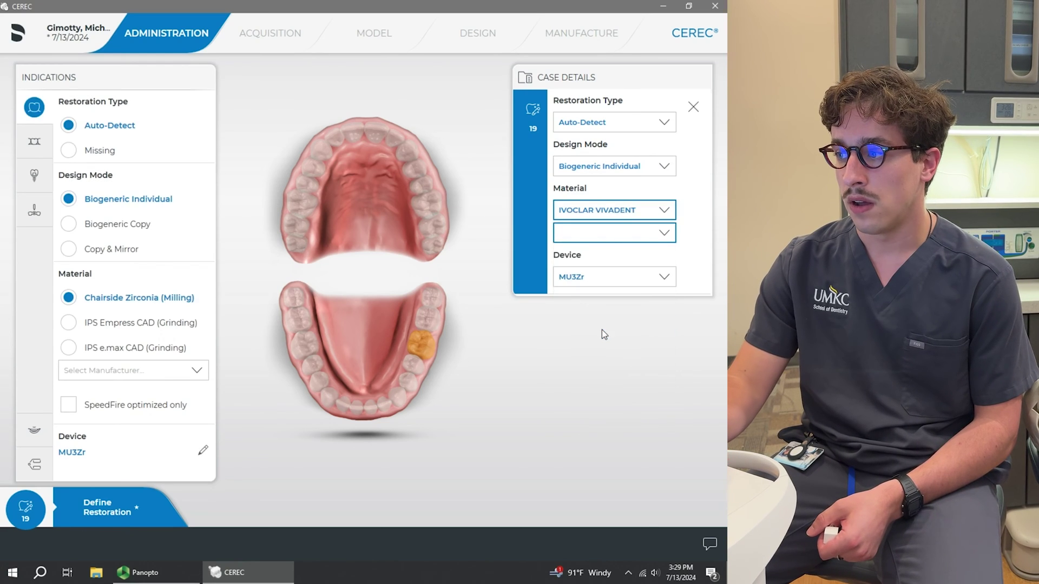
left_click(616, 245)
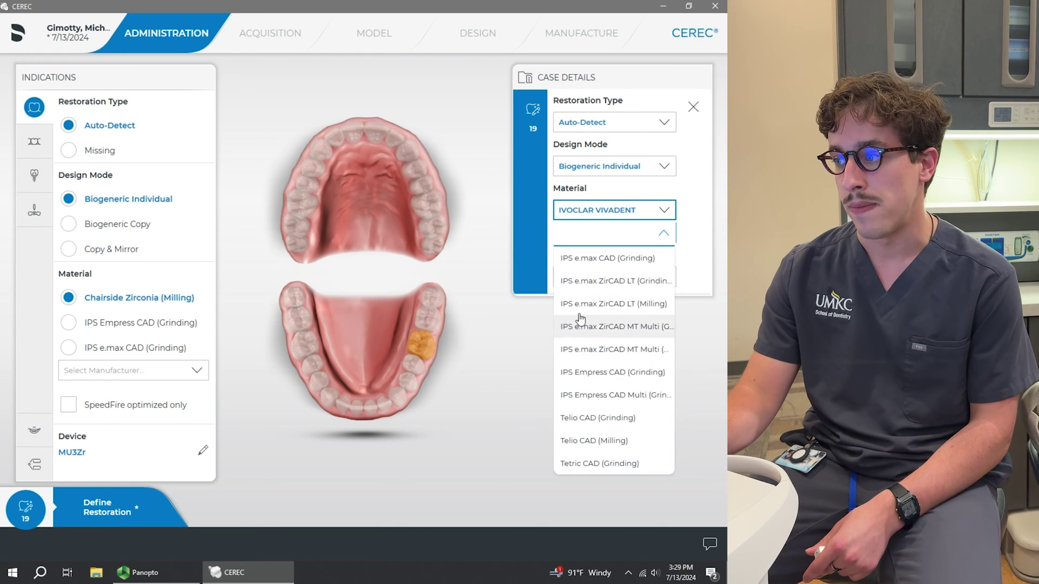
left_click(616, 262)
Step: Change tooth 19 back to 3M Chairside Zirconia (Milling), keeping MU3Zr as the device
left_click(626, 216)
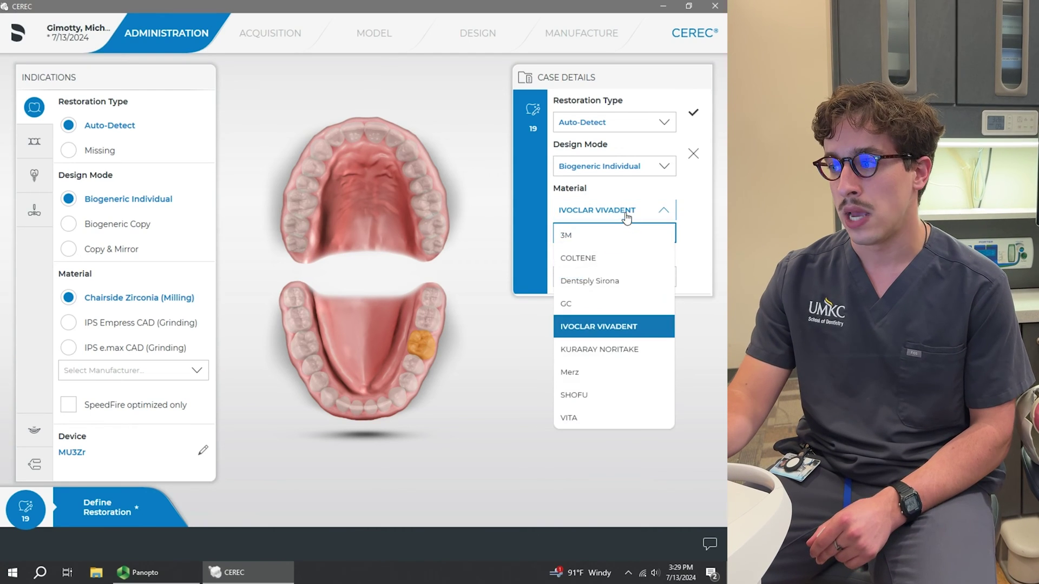
left_click(614, 235)
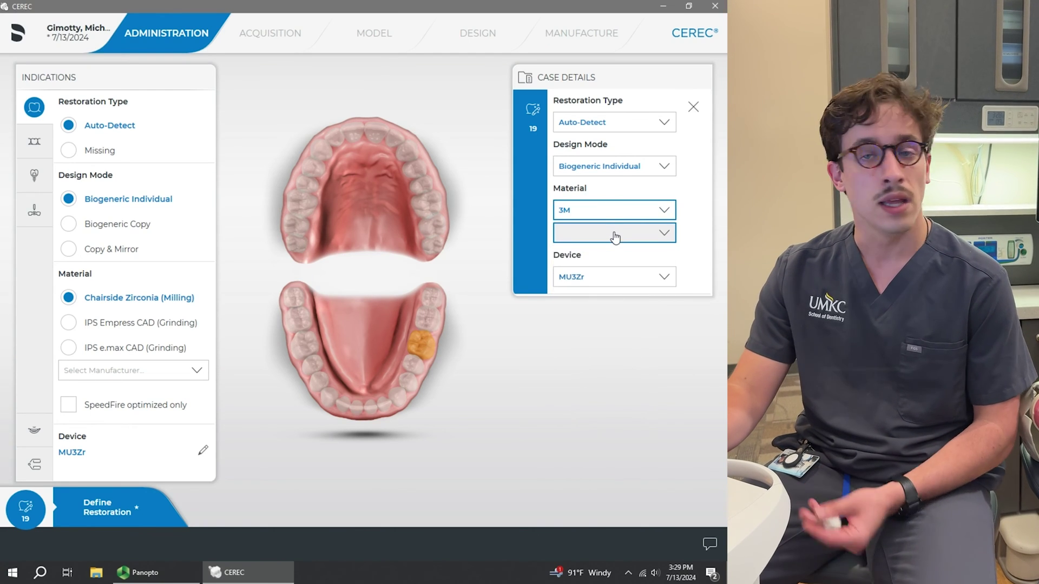
left_click(615, 236)
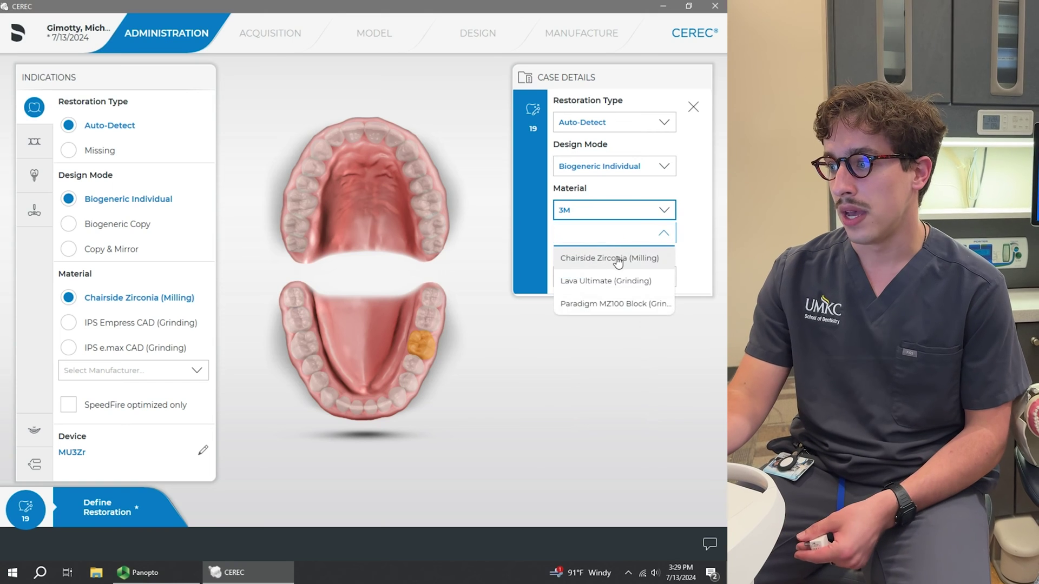
left_click(618, 259)
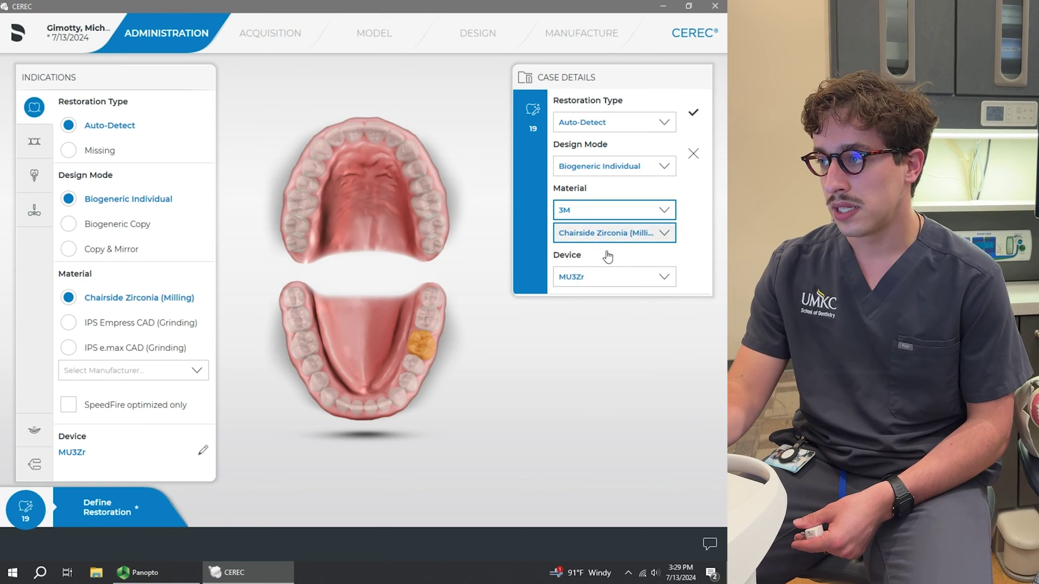
left_click(612, 285)
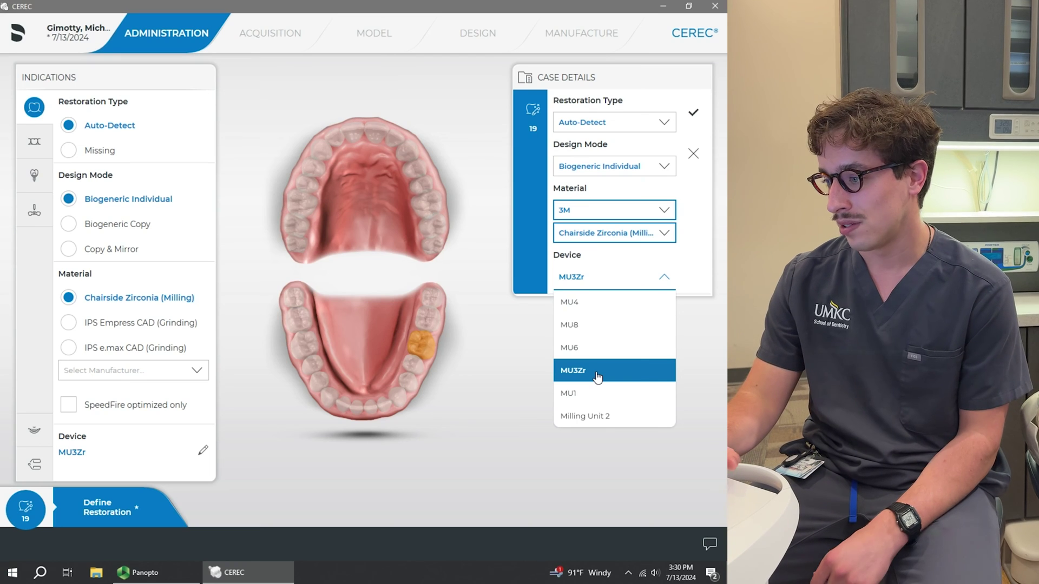
left_click(597, 376)
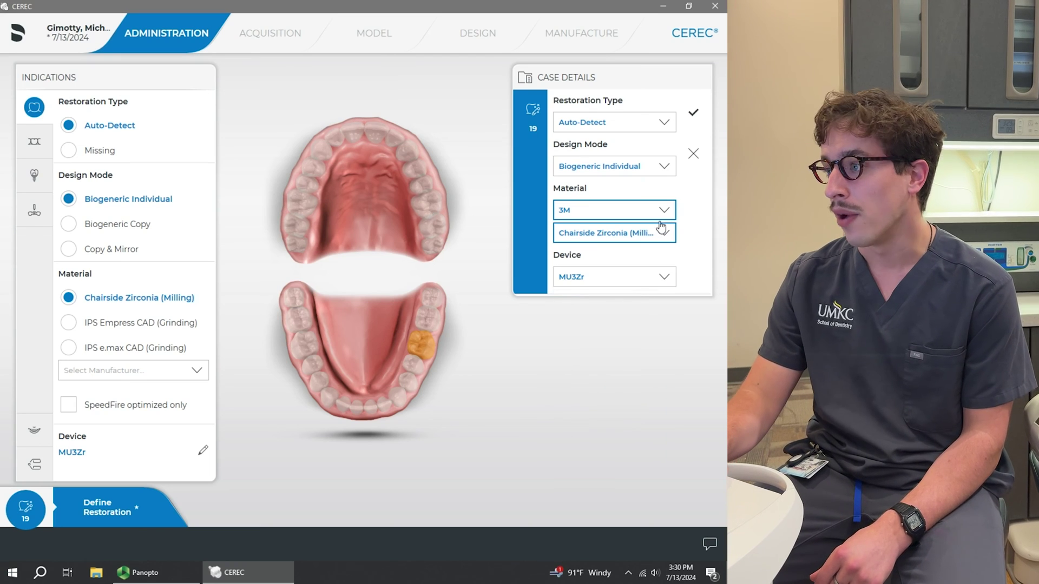
Step: Apply tooth 19's edited restoration details to complete Define Restoration
left_click(692, 116)
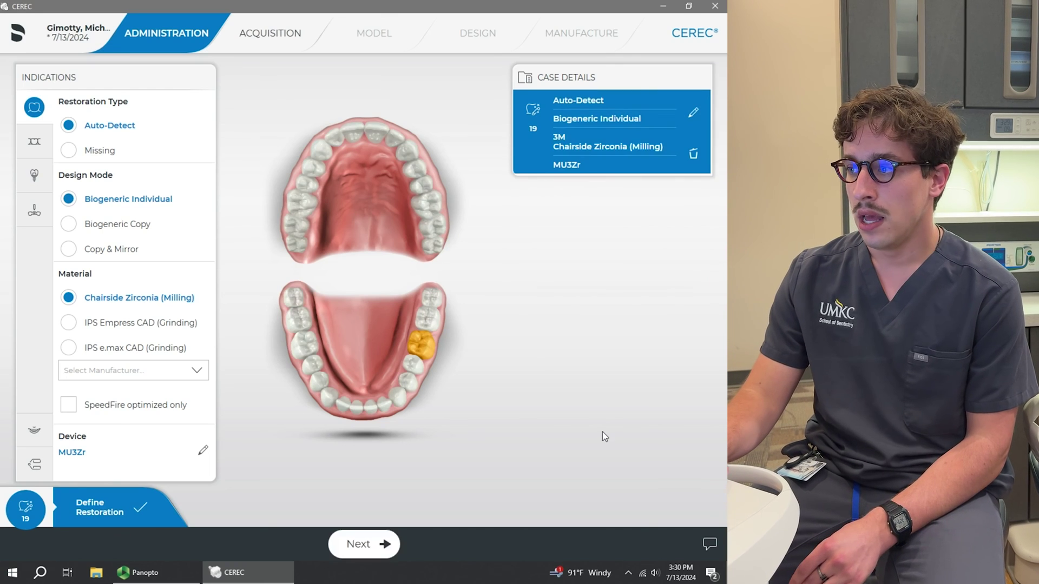